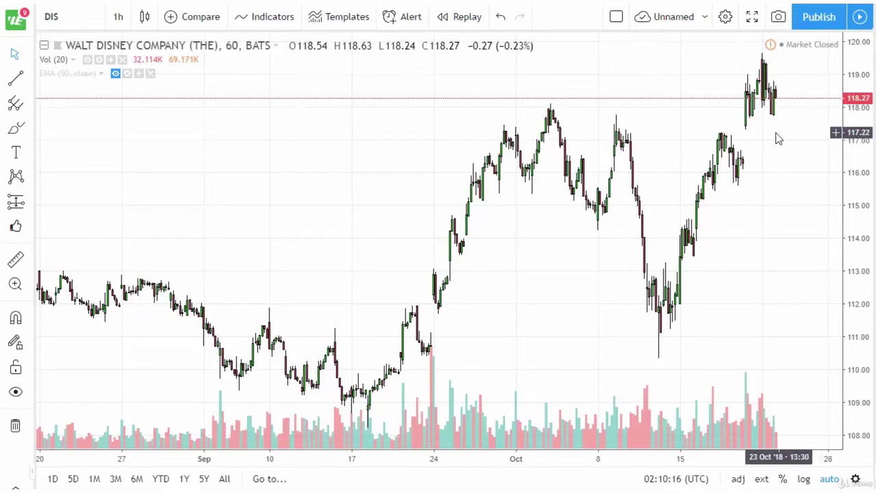
# Add the built-in Relative Strength Index (14, close) pane beneath the DIS hourly chart
pyautogui.click(277, 22)
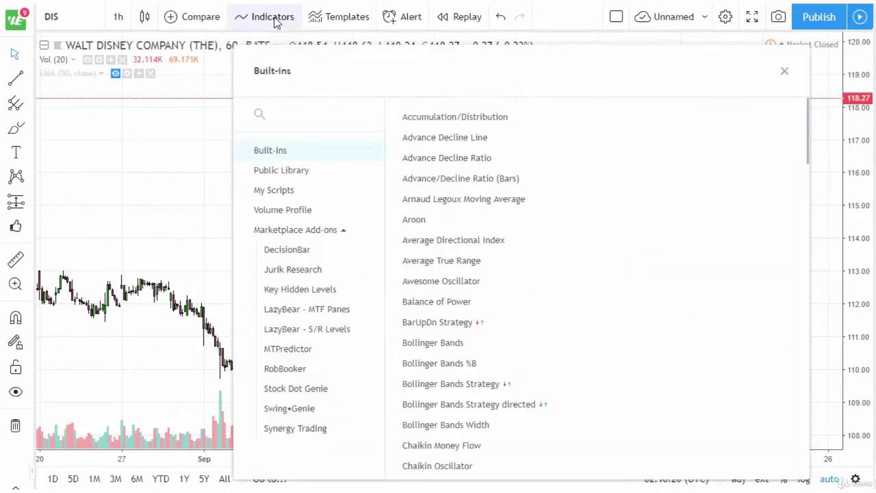
pyautogui.scroll(-15, 633, 308)
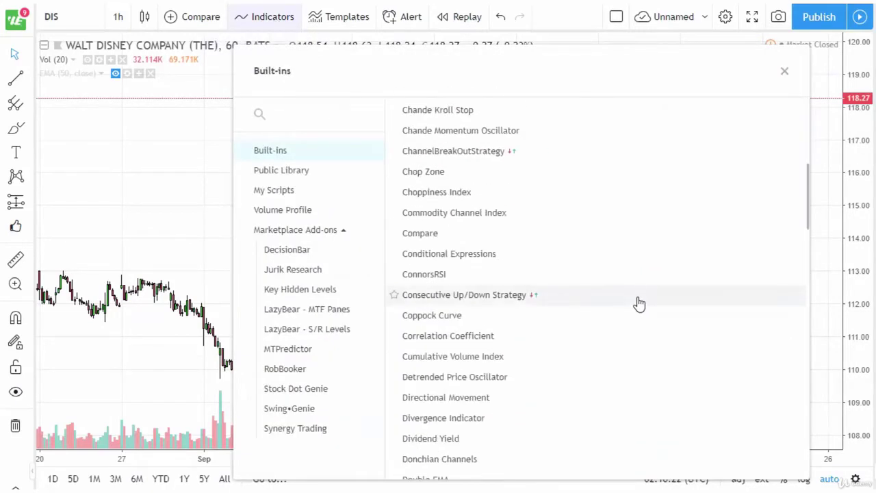
pyautogui.scroll(-8, 634, 301)
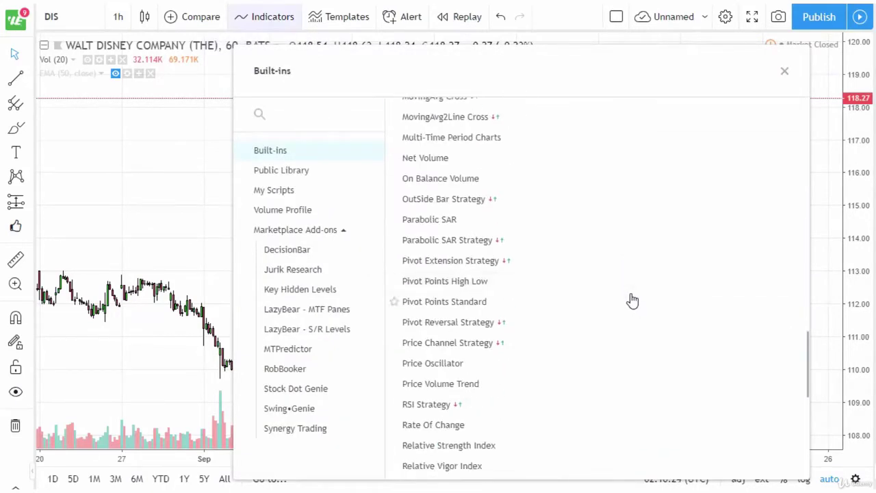
pyautogui.scroll(2, 630, 299)
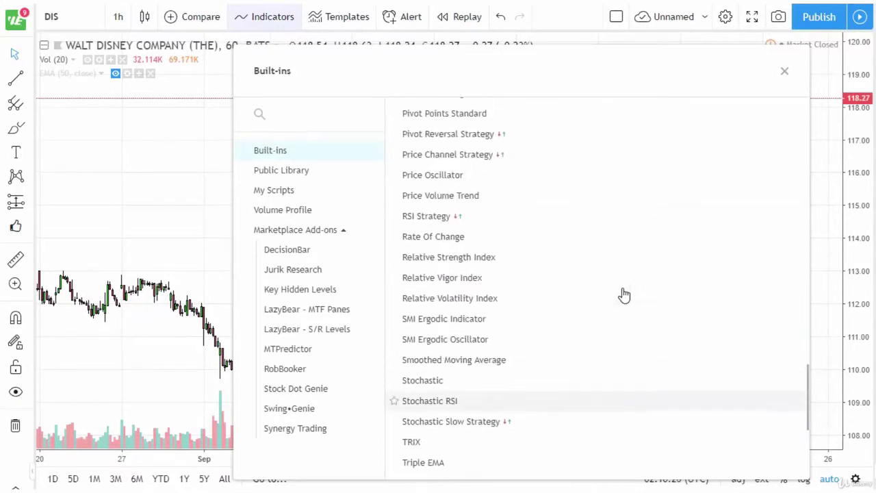
pyautogui.click(472, 260)
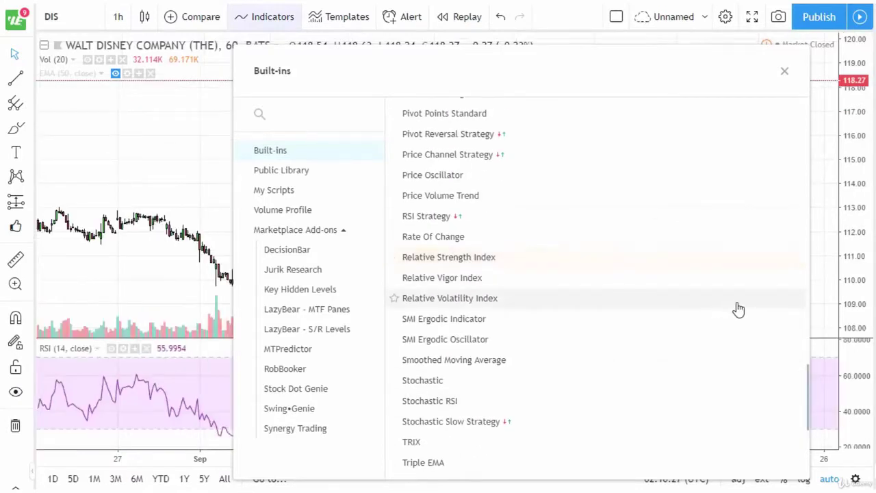
pyautogui.click(784, 71)
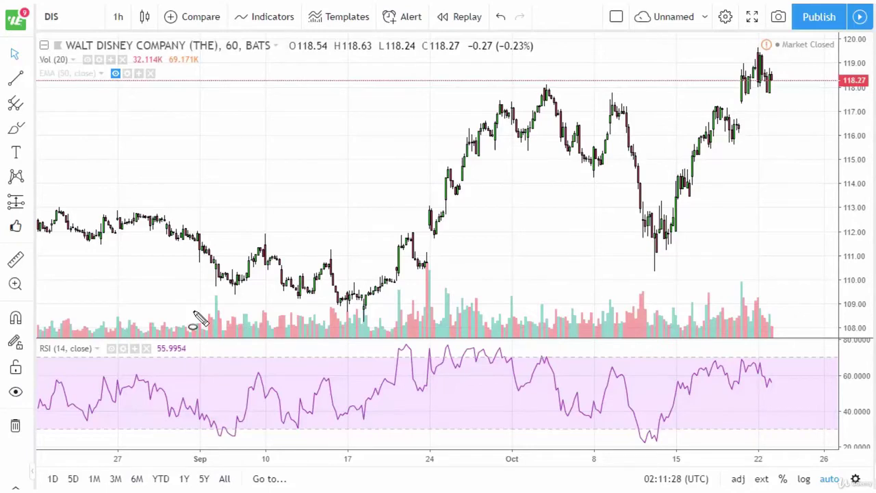
# Draw ellipses around the early-September and mid-October lows in both the price and RSI panes
pyautogui.moveTo(218, 431); pyautogui.dragTo(249, 442)
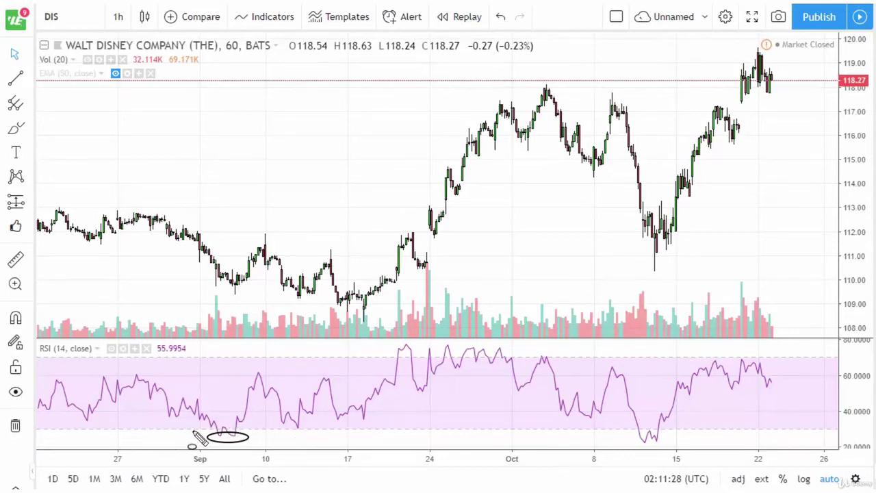
pyautogui.moveTo(215, 293)
pyautogui.mouseDown()
pyautogui.moveTo(272, 302)
pyautogui.moveTo(261, 304)
pyautogui.mouseUp()
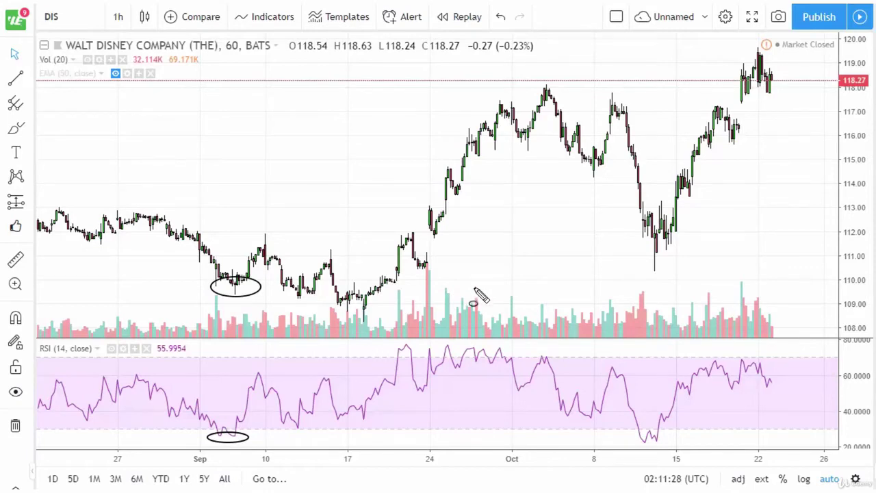
pyautogui.moveTo(628, 435); pyautogui.dragTo(690, 452)
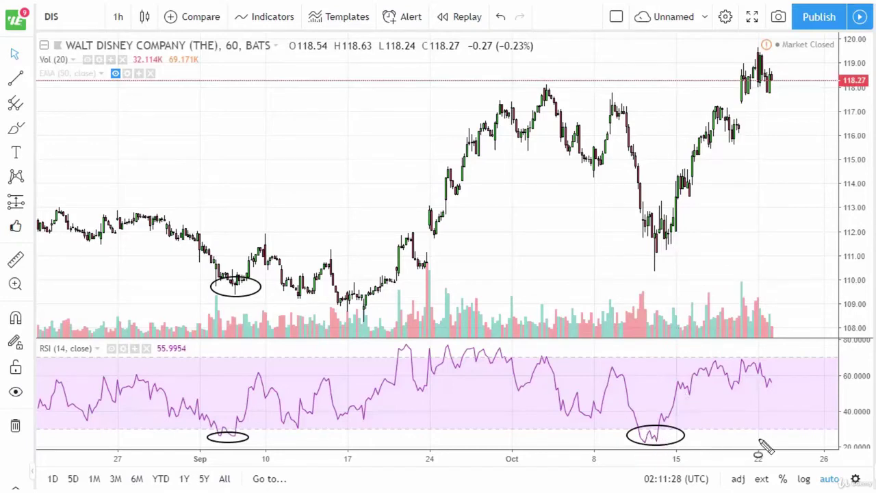
pyautogui.moveTo(638, 248); pyautogui.dragTo(700, 255)
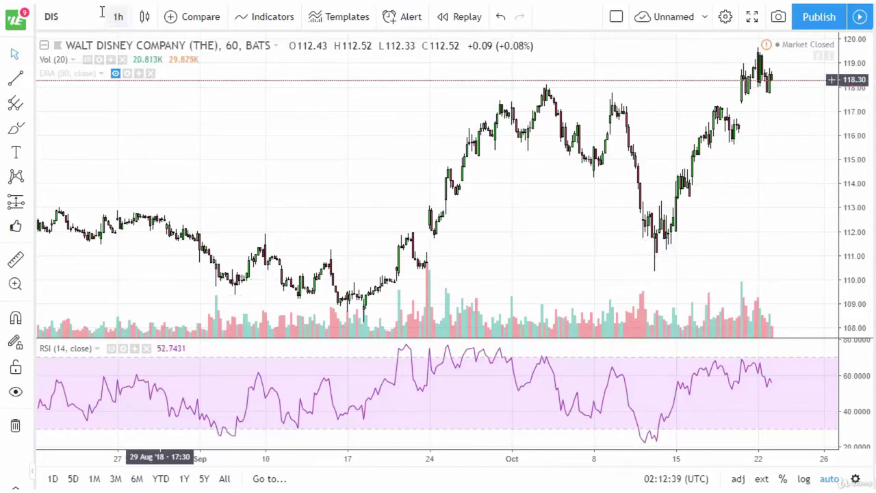
# Change the chart symbol to WALMART INC. COMMON STOCK (WMT) via a 'W' search
pyautogui.click(78, 15)
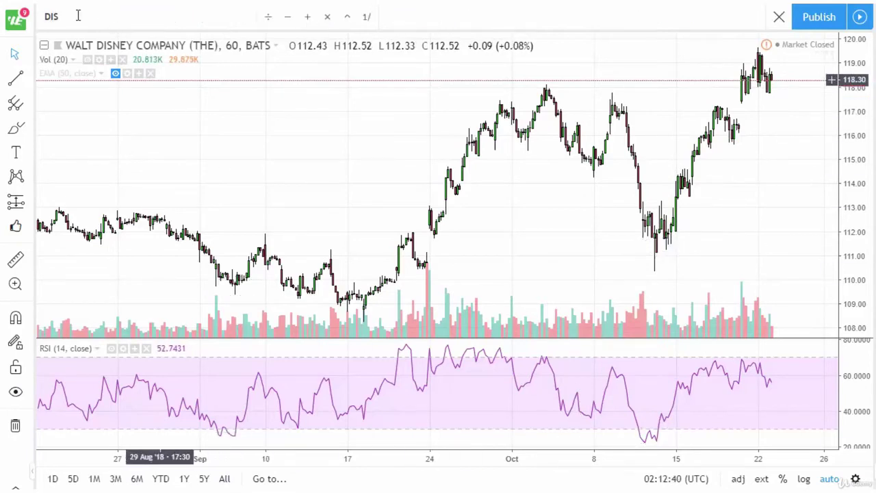
pyautogui.write('W')
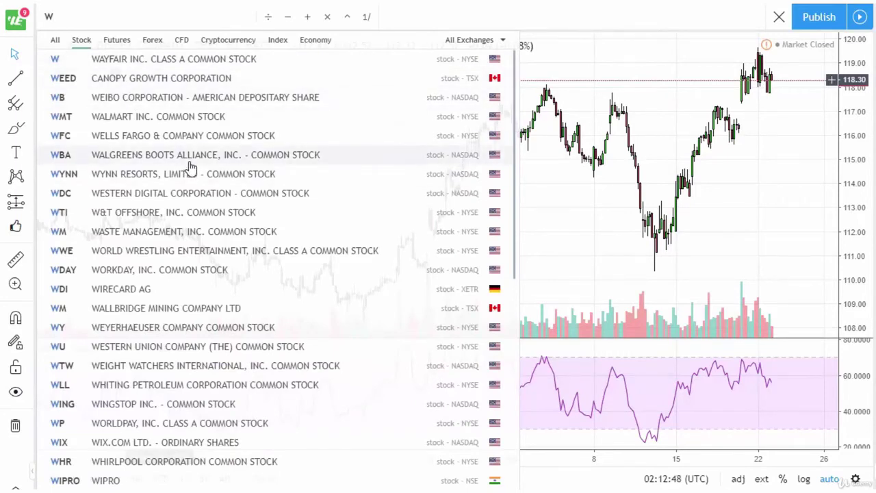
pyautogui.click(171, 117)
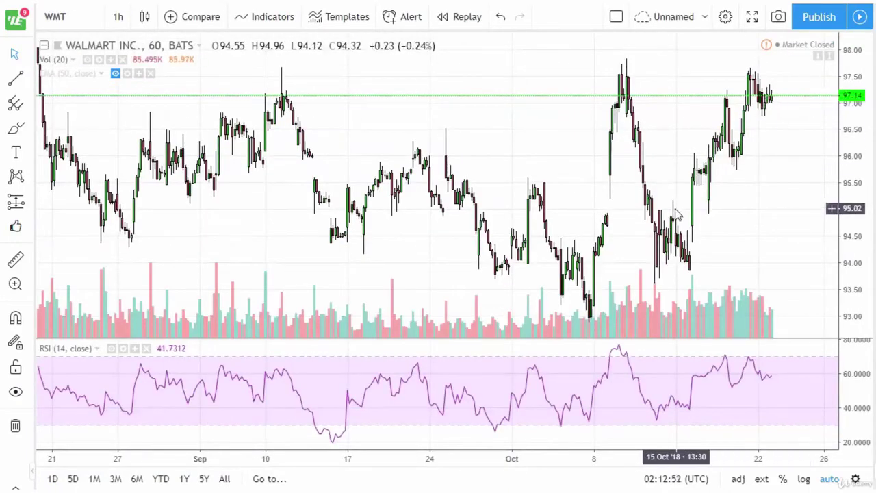
# Zoom out, circle the mid-August RSI spike, and draw support lines under late-August and mid-September candles
pyautogui.scroll(-2, 751, 236)
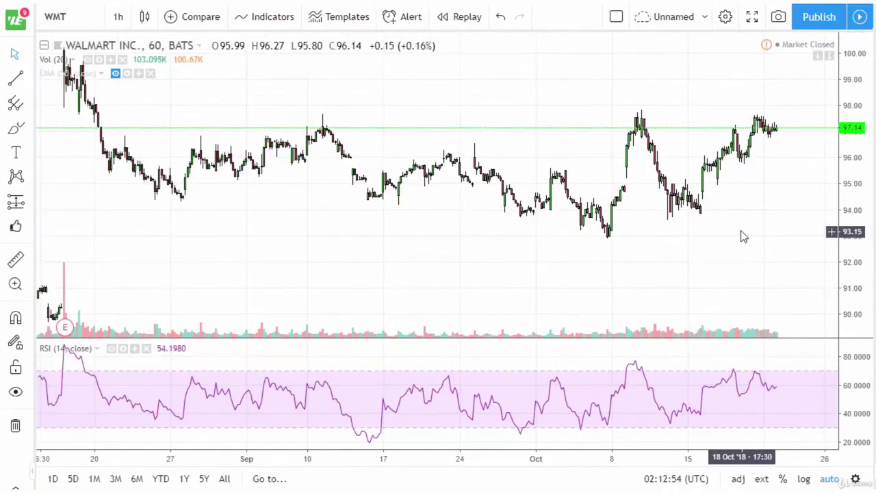
pyautogui.scroll(-3, 736, 235)
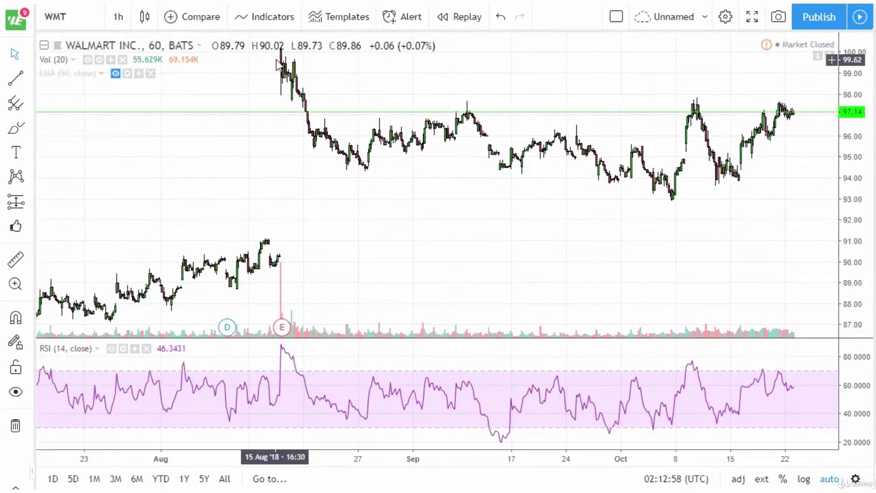
pyautogui.moveTo(498, 435)
pyautogui.moveTo(281, 348)
pyautogui.mouseDown()
pyautogui.moveTo(291, 342)
pyautogui.moveTo(262, 340)
pyautogui.mouseUp()
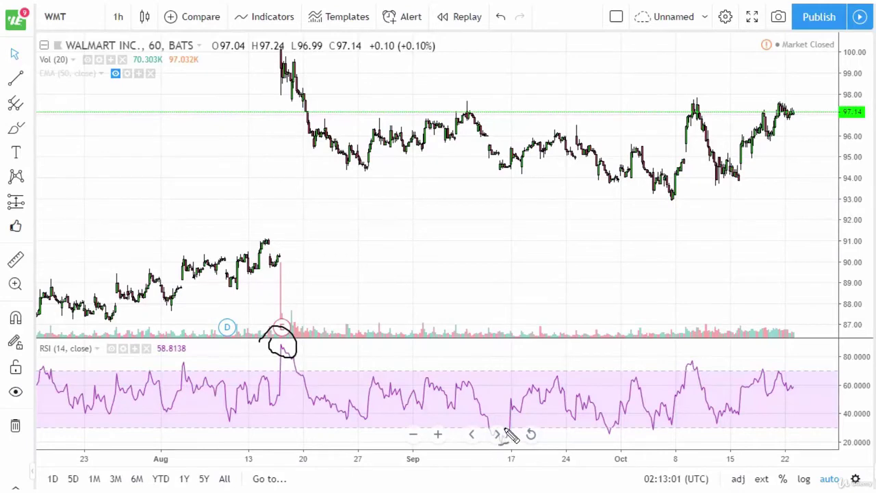
pyautogui.moveTo(493, 172); pyautogui.dragTo(538, 172)
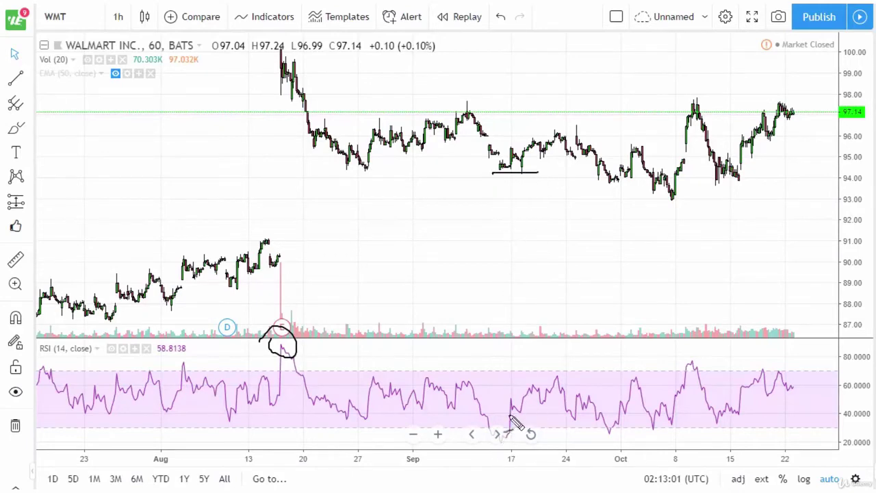
pyautogui.moveTo(337, 167); pyautogui.dragTo(369, 167)
# Circle the mid-September RSI low and early-October peaks near 98 and RSI 80, add a rally line, then clear all marks
pyautogui.moveTo(496, 426)
pyautogui.mouseDown()
pyautogui.moveTo(528, 434)
pyautogui.moveTo(499, 421)
pyautogui.mouseUp()
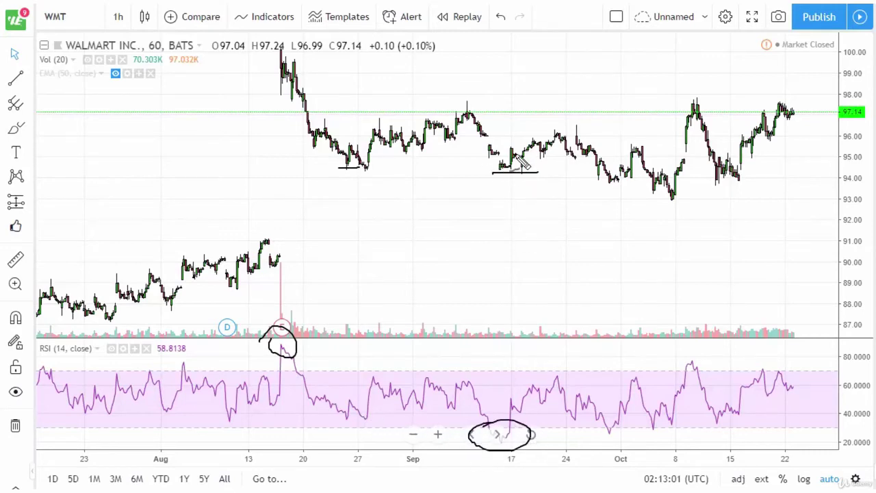
pyautogui.moveTo(532, 147); pyautogui.dragTo(575, 131)
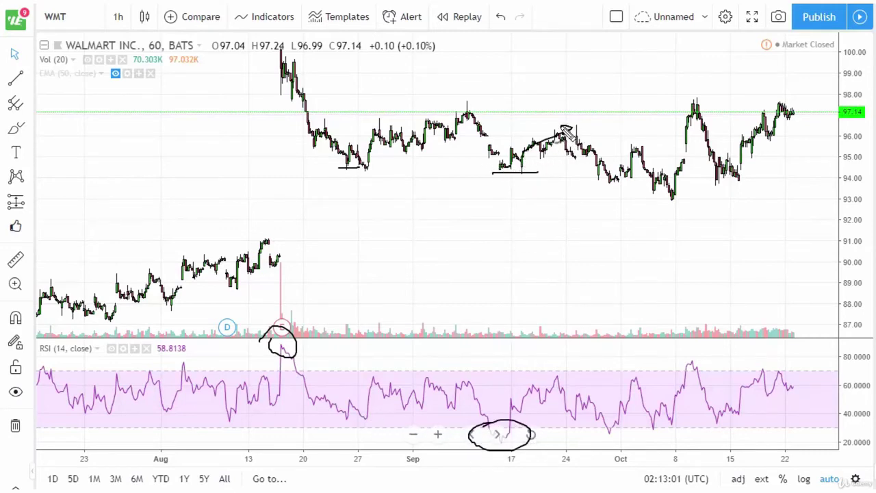
pyautogui.moveTo(682, 90)
pyautogui.mouseDown()
pyautogui.moveTo(675, 122)
pyautogui.moveTo(720, 97)
pyautogui.mouseUp()
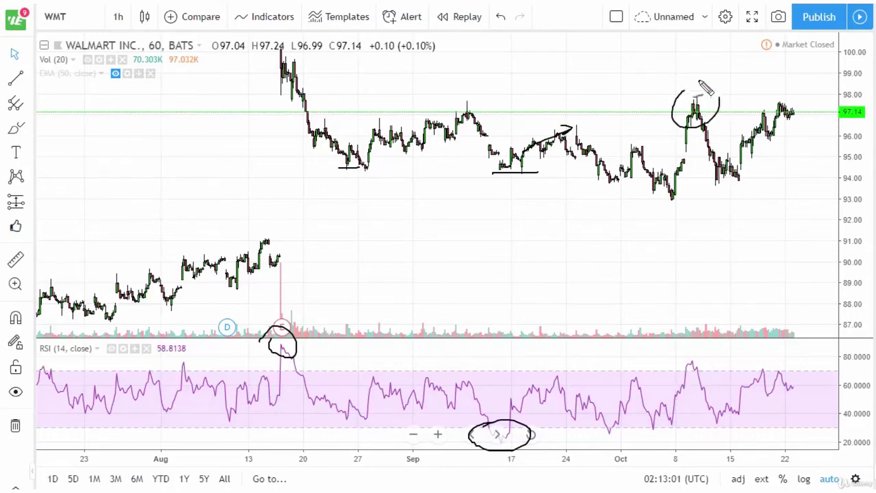
pyautogui.moveTo(690, 355); pyautogui.dragTo(685, 354)
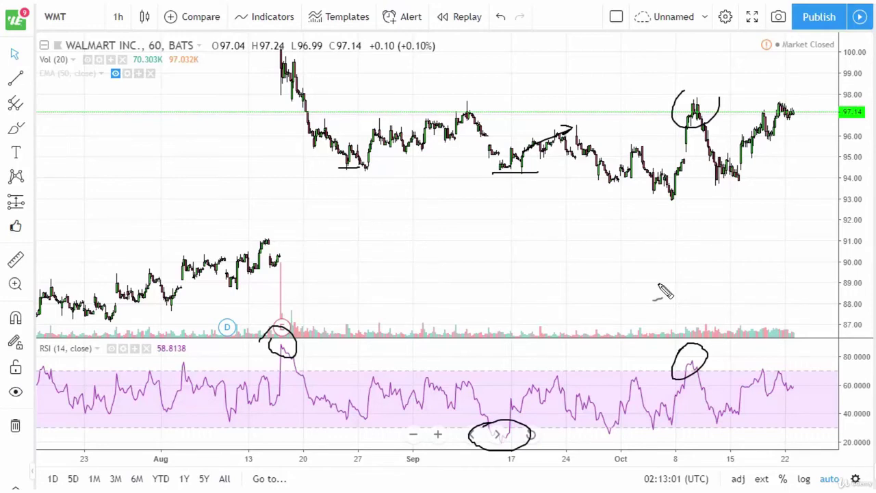
pyautogui.press('Escape')
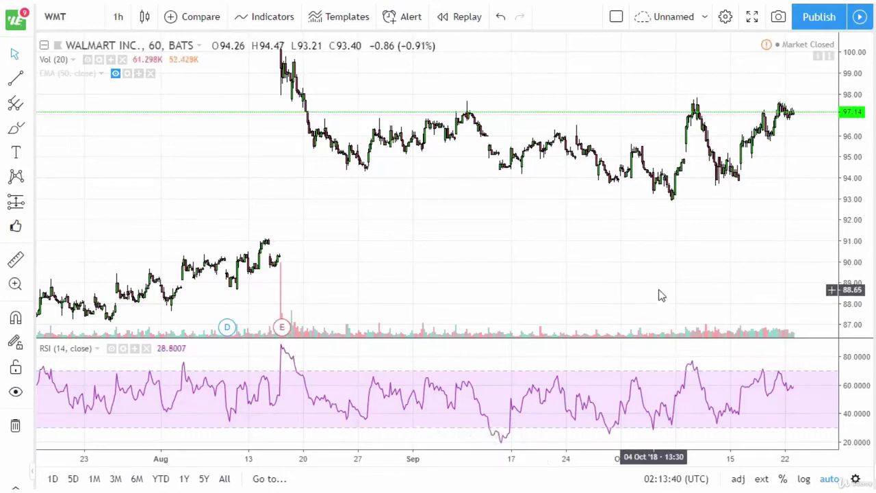
# Bring mid-July to November into view and switch the Walmart chart to 15-minute candles
pyautogui.scroll(-3, 729, 260)
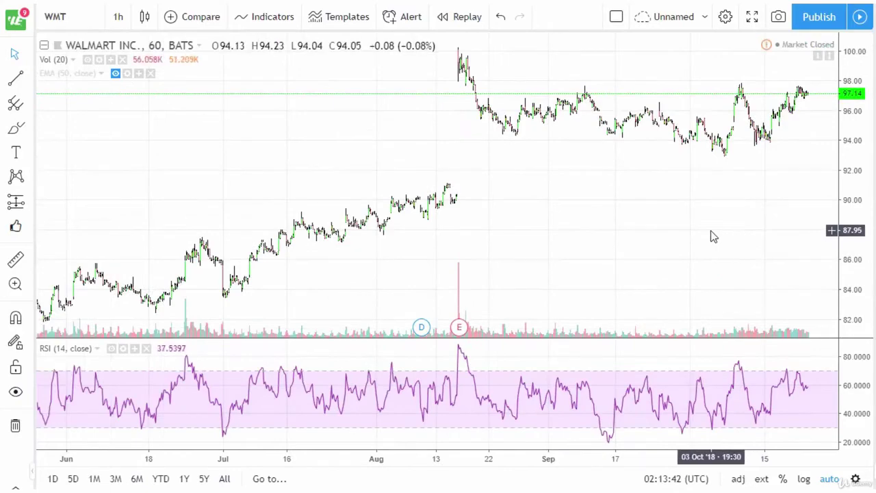
pyautogui.scroll(-2, 711, 236)
pyautogui.scroll(2, 711, 236)
pyautogui.moveTo(714, 250); pyautogui.dragTo(690, 269)
pyautogui.scroll(3, 552, 281)
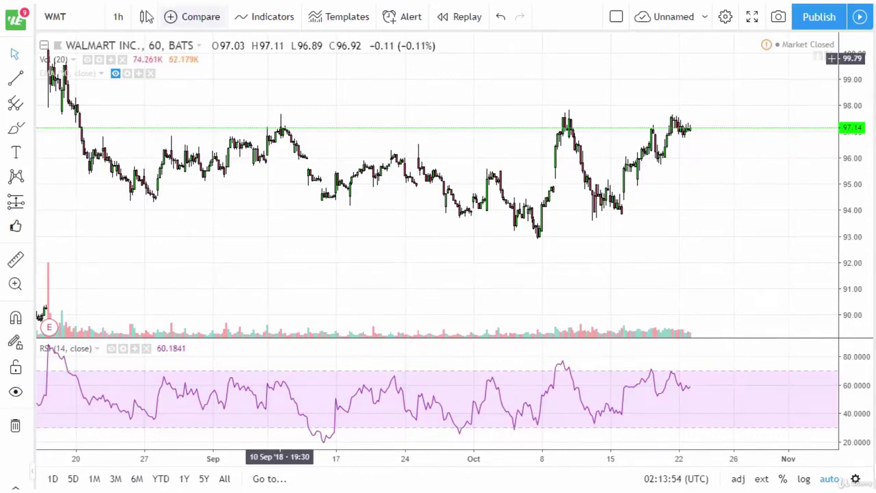
pyautogui.click(118, 16)
pyautogui.click(151, 114)
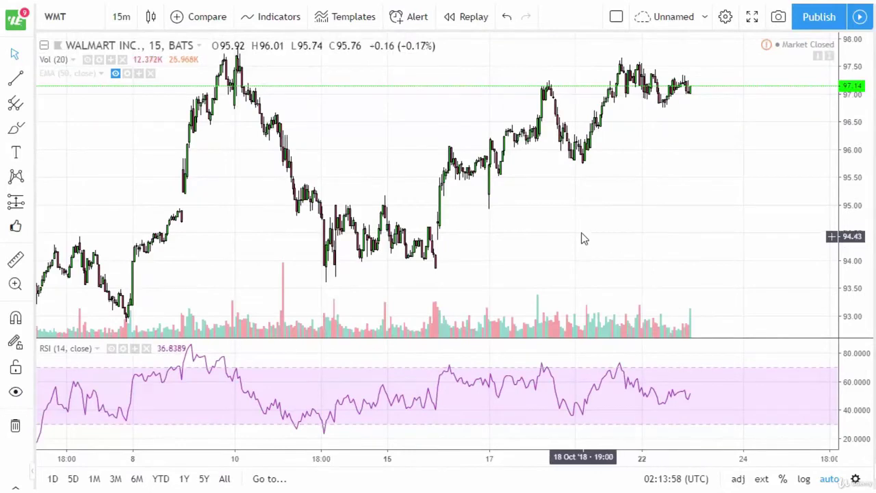
# Sketch a rising RSI trend line, an X over the mid-October dip, and a line near 94.00
pyautogui.scroll(-2, 644, 217)
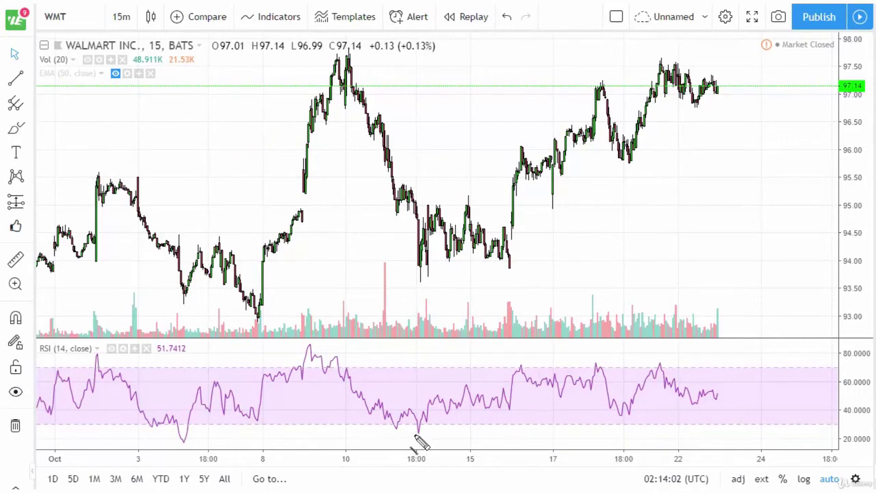
pyautogui.moveTo(416, 434); pyautogui.dragTo(683, 369)
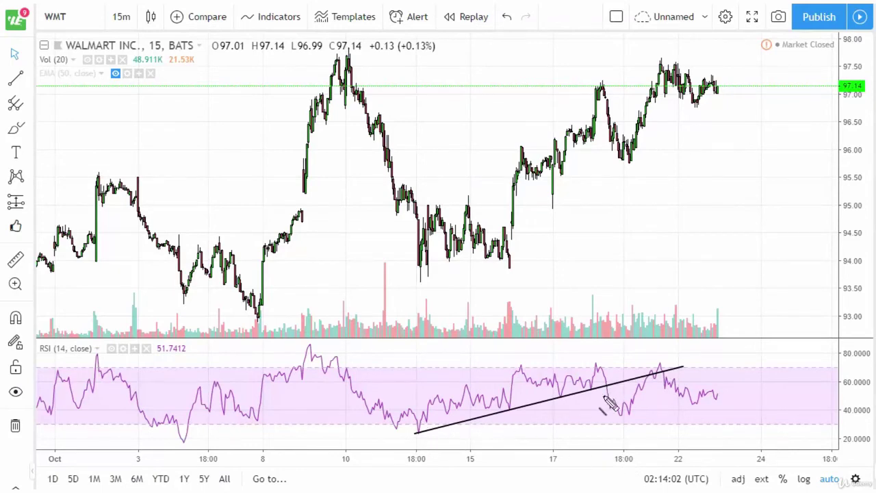
pyautogui.moveTo(617, 93)
pyautogui.mouseDown()
pyautogui.moveTo(607, 124)
pyautogui.moveTo(626, 115)
pyautogui.mouseUp()
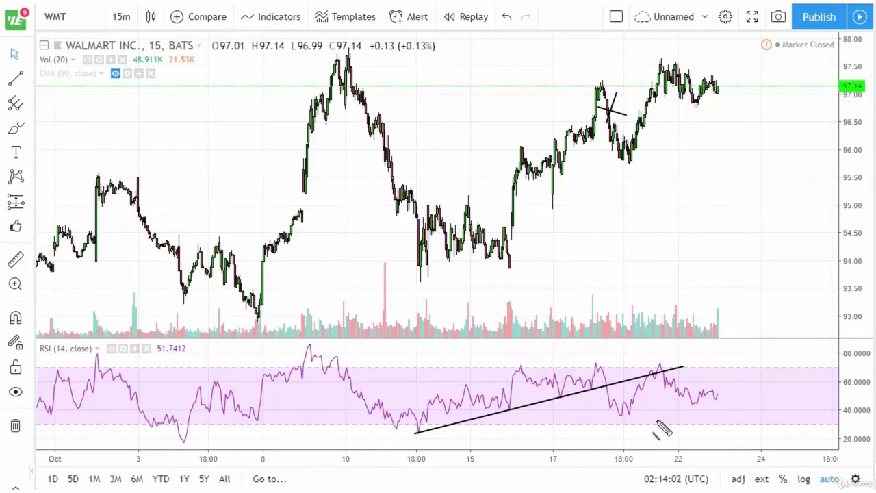
pyautogui.moveTo(615, 419); pyautogui.dragTo(642, 419)
pyautogui.moveTo(404, 270); pyautogui.dragTo(534, 270)
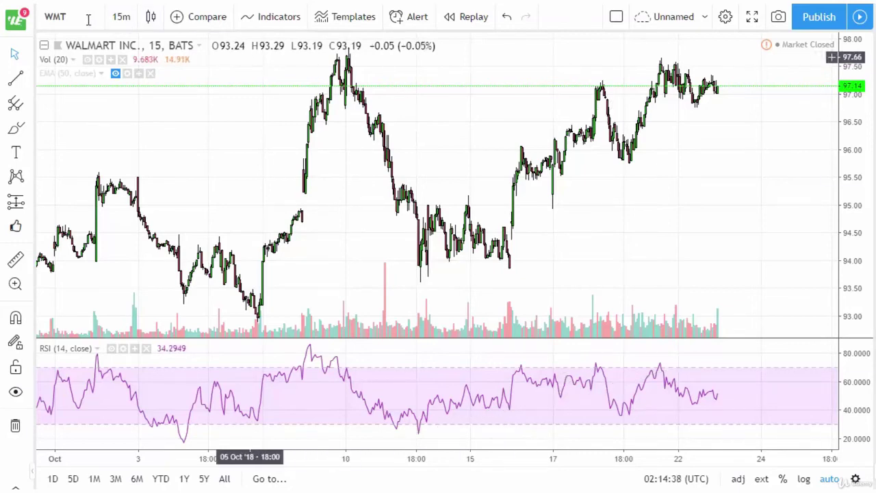
# Switch the chart back to 1-hour candles and bracket the mid-August price spike
pyautogui.click(122, 18)
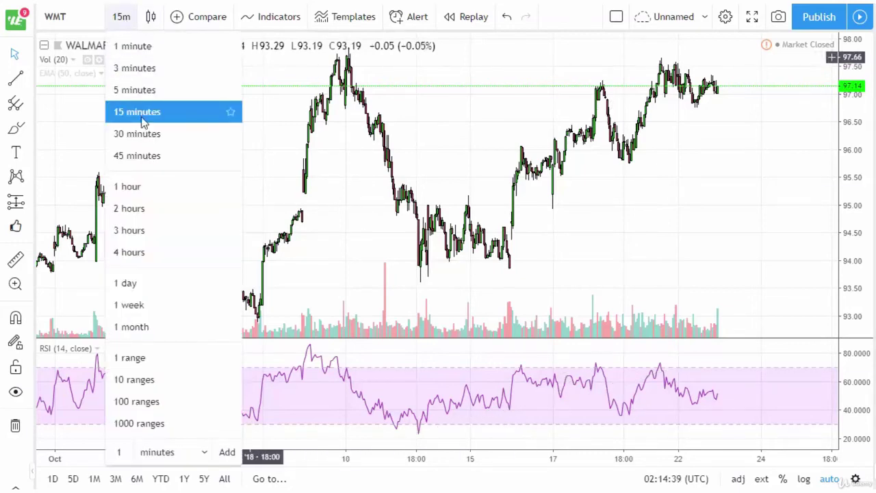
pyautogui.click(152, 194)
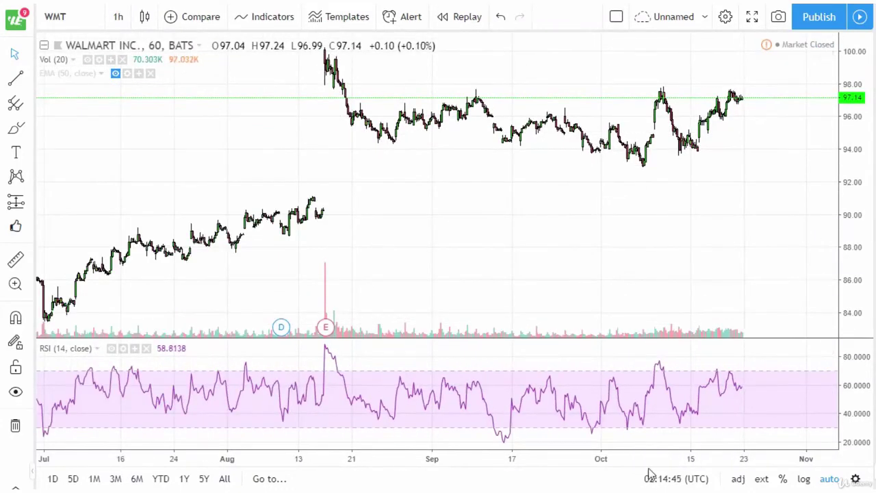
pyautogui.moveTo(330, 56)
pyautogui.mouseDown()
pyautogui.moveTo(320, 65)
pyautogui.moveTo(328, 80)
pyautogui.moveTo(334, 53)
pyautogui.mouseUp()
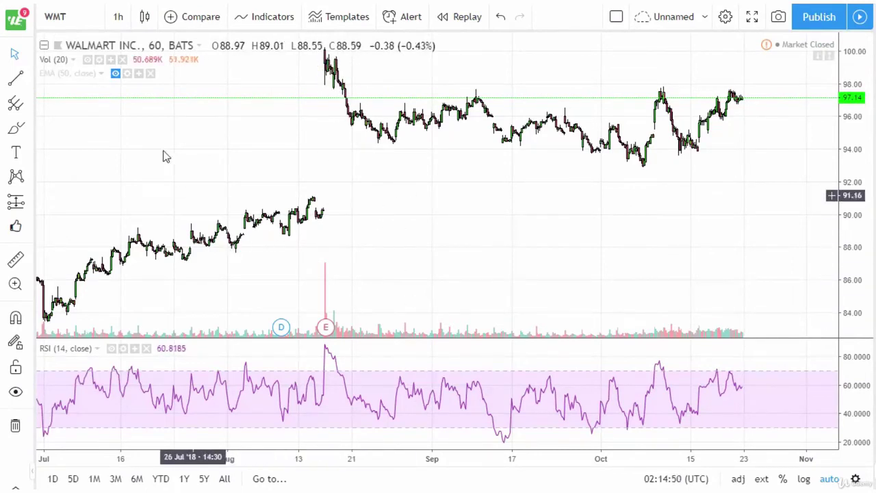
# Pan back to show late March through July and circle the late-June price peak
pyautogui.moveTo(155, 133); pyautogui.dragTo(541, 152)
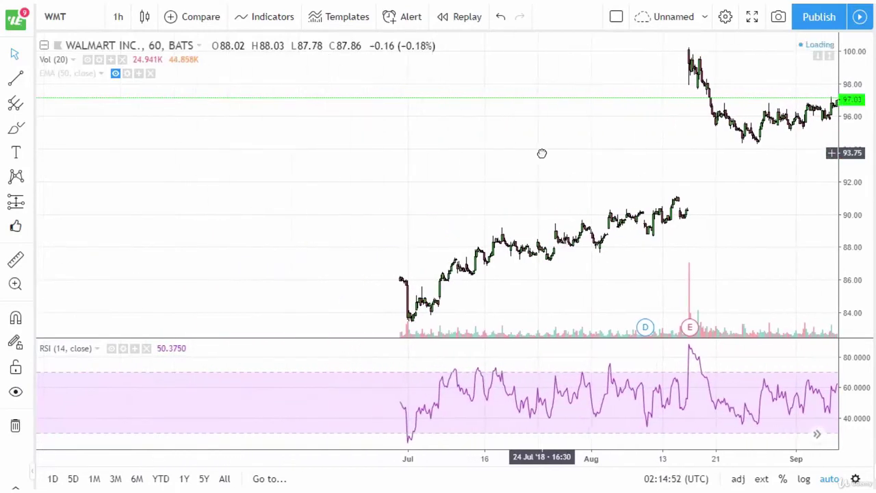
pyautogui.moveTo(407, 168); pyautogui.dragTo(522, 165)
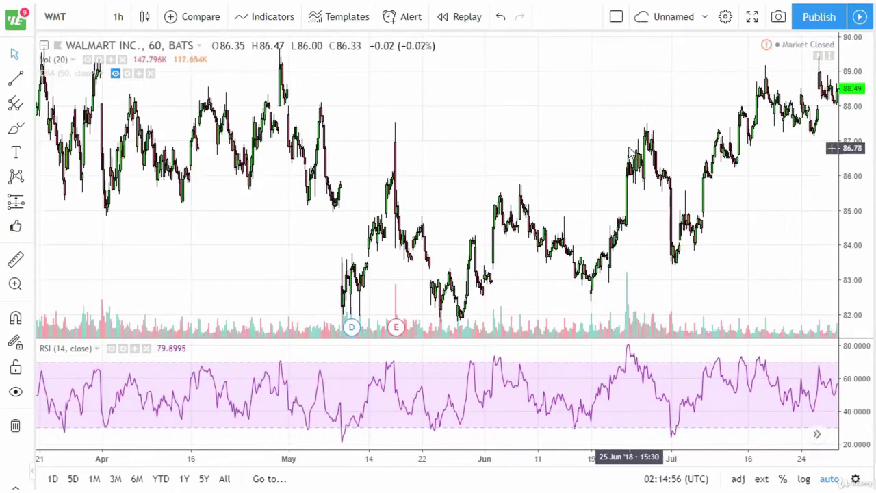
pyautogui.moveTo(634, 159); pyautogui.dragTo(628, 156)
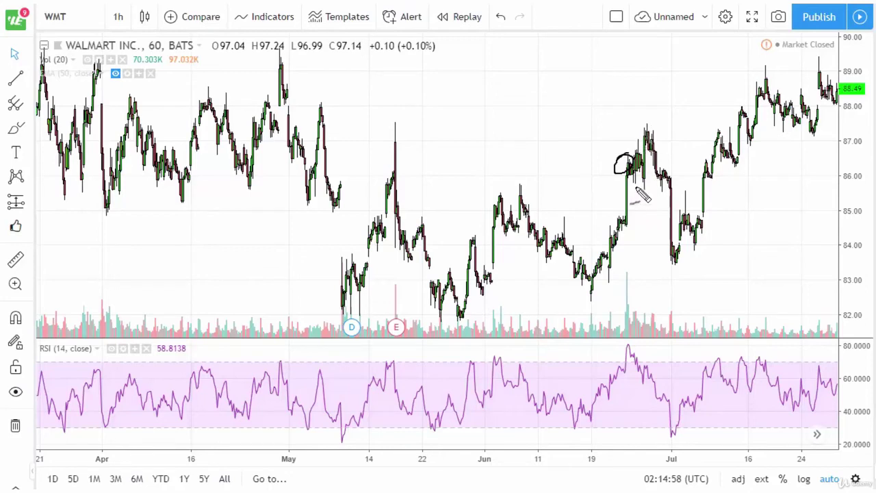
pyautogui.moveTo(653, 239); pyautogui.dragTo(659, 236)
# Remove the June circle, draw a support line near 82.00, and circle the late-May price and RSI lows
pyautogui.press('Escape')
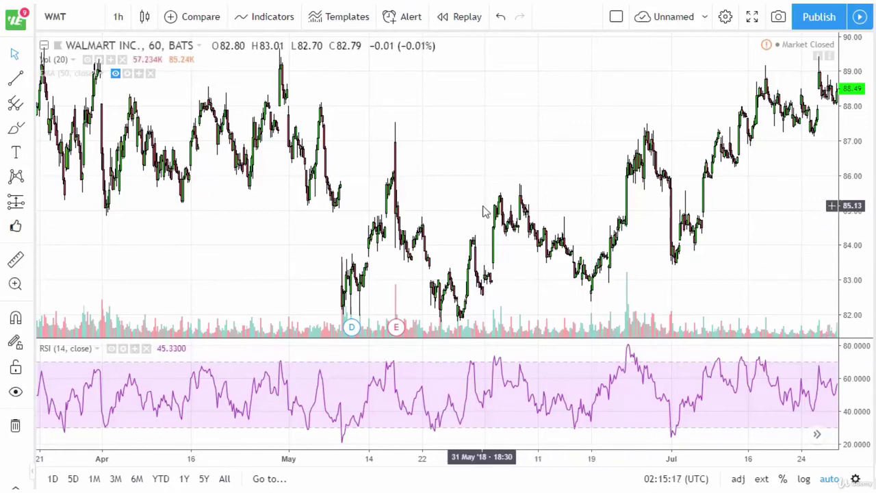
pyautogui.moveTo(552, 432)
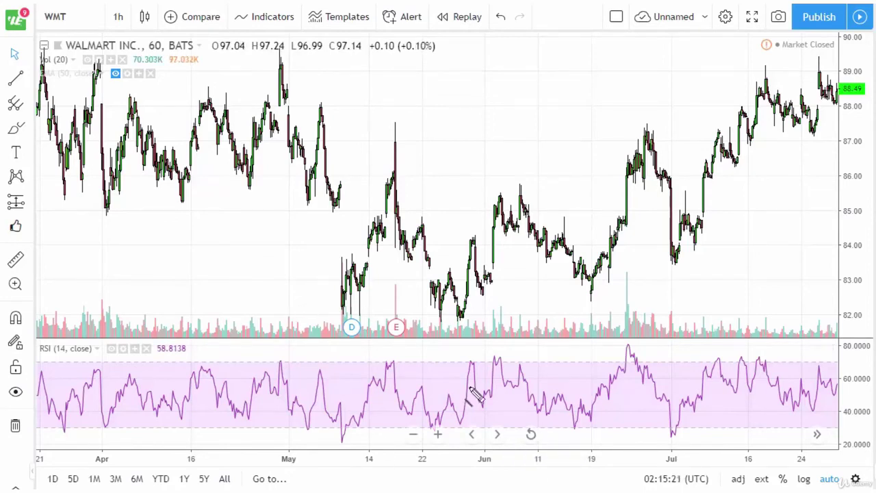
pyautogui.moveTo(341, 319); pyautogui.dragTo(498, 317)
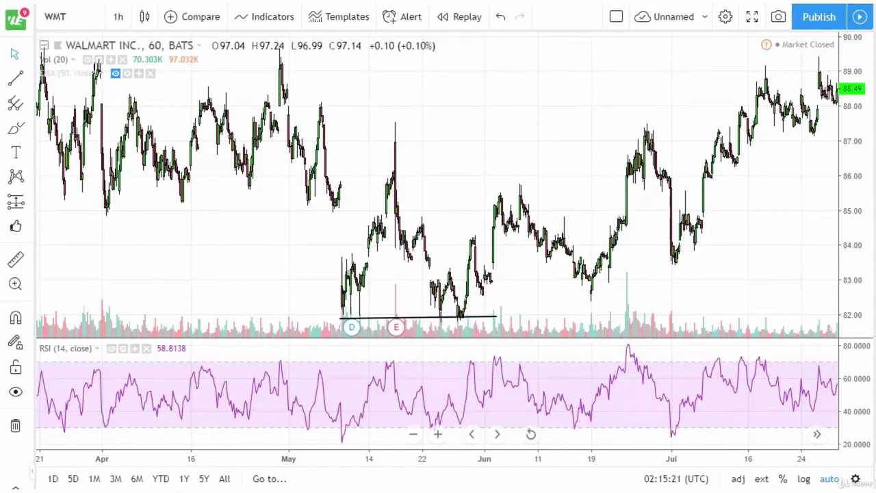
pyautogui.moveTo(438, 309)
pyautogui.mouseDown()
pyautogui.moveTo(428, 316)
pyautogui.moveTo(454, 328)
pyautogui.mouseUp()
pyautogui.moveTo(436, 423)
pyautogui.mouseDown()
pyautogui.moveTo(443, 450)
pyautogui.moveTo(438, 435)
pyautogui.mouseUp()
# Draw horizontal lines near 83.9, 87 (extended to April) and 88, circling the early-July RSI low and breakout
pyautogui.moveTo(348, 261); pyautogui.dragTo(702, 263)
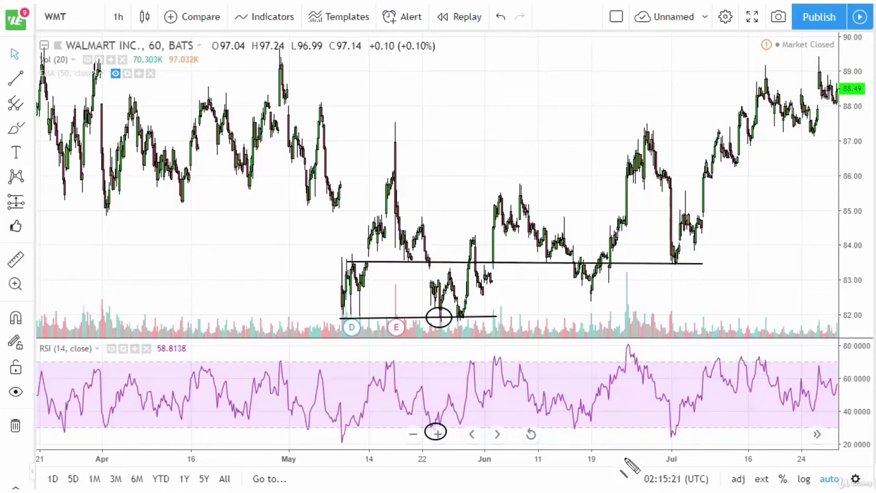
pyautogui.moveTo(669, 447); pyautogui.dragTo(693, 445)
pyautogui.moveTo(345, 134); pyautogui.dragTo(724, 140)
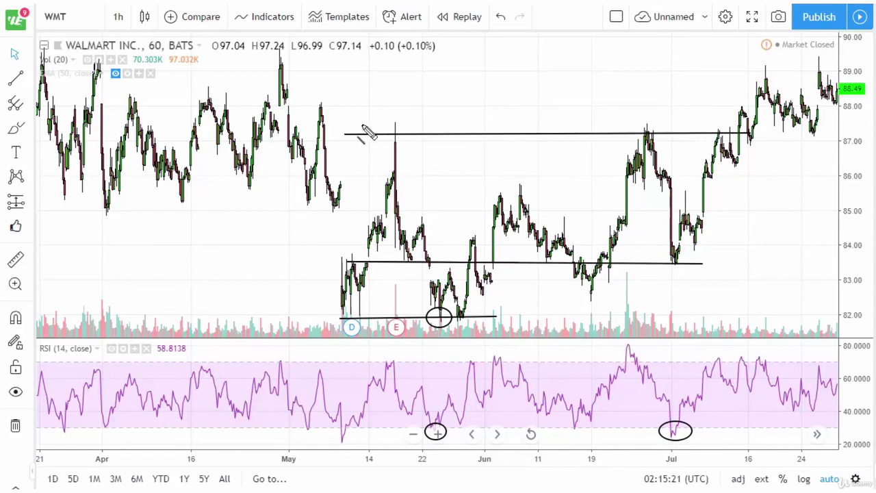
pyautogui.moveTo(137, 135); pyautogui.dragTo(366, 137)
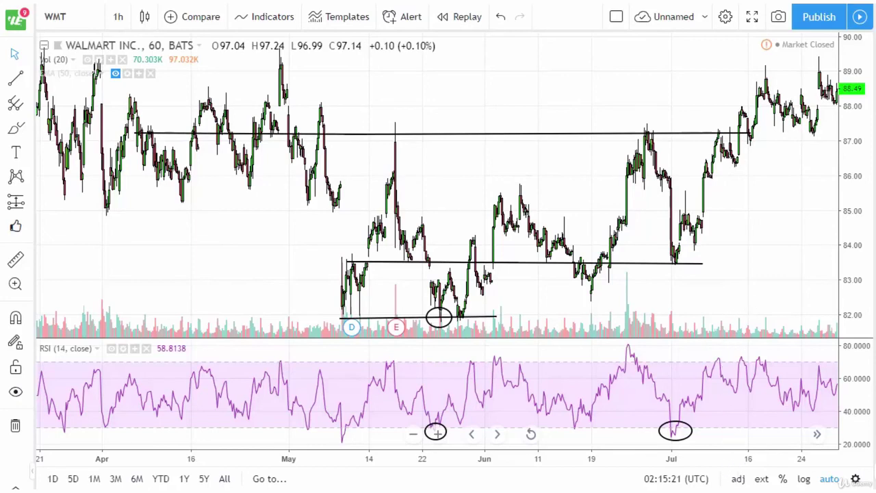
pyautogui.moveTo(711, 137); pyautogui.dragTo(749, 100)
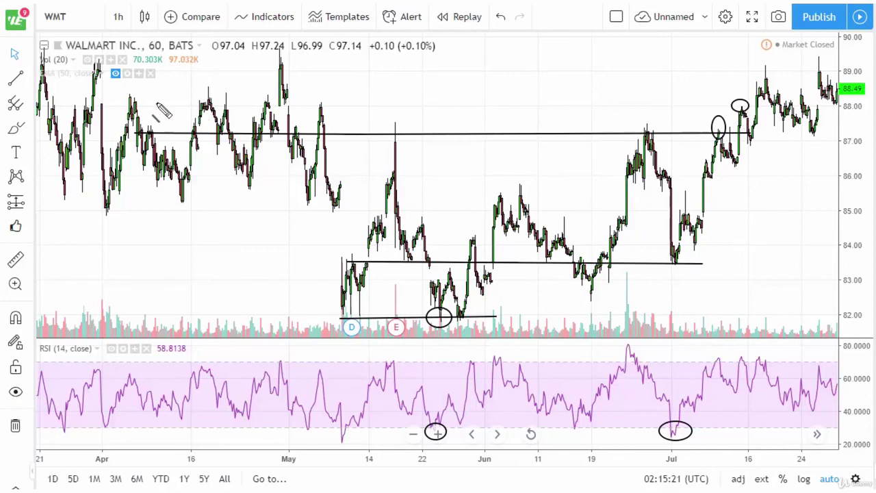
pyautogui.moveTo(108, 100)
pyautogui.mouseDown()
pyautogui.moveTo(603, 92)
pyautogui.moveTo(808, 104)
pyautogui.mouseUp()
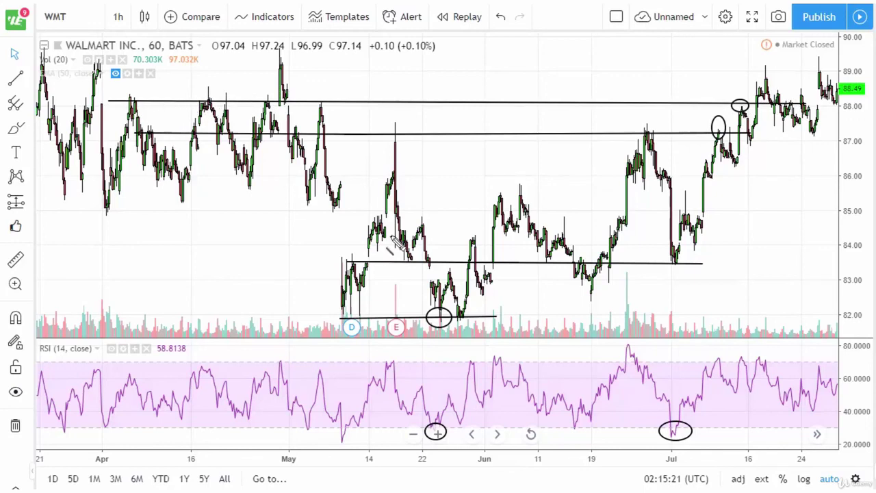